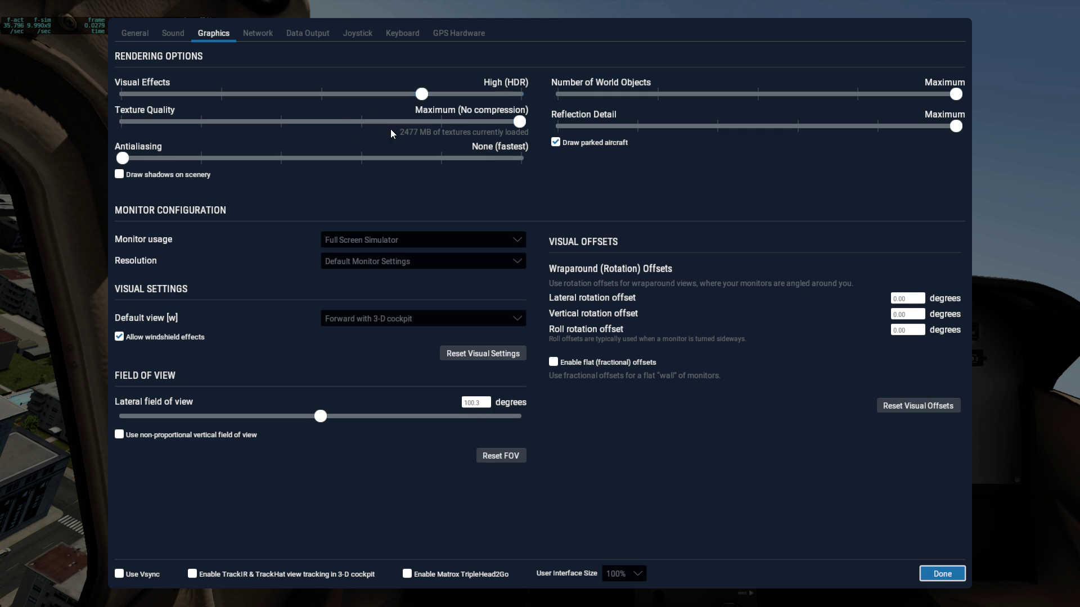
- Compare antialiasing from FXAA up to the highest quality, then back to None (fastest)
drag(127, 158, 282, 158)
drag(272, 161, 119, 158)
mouse_move(122, 158)
mouse_down()
mouse_move(550, 146)
mouse_move(121, 163)
mouse_up()
- Close the graphics settings and turn the cockpit view left and down onto the city rooftops
click(943, 571)
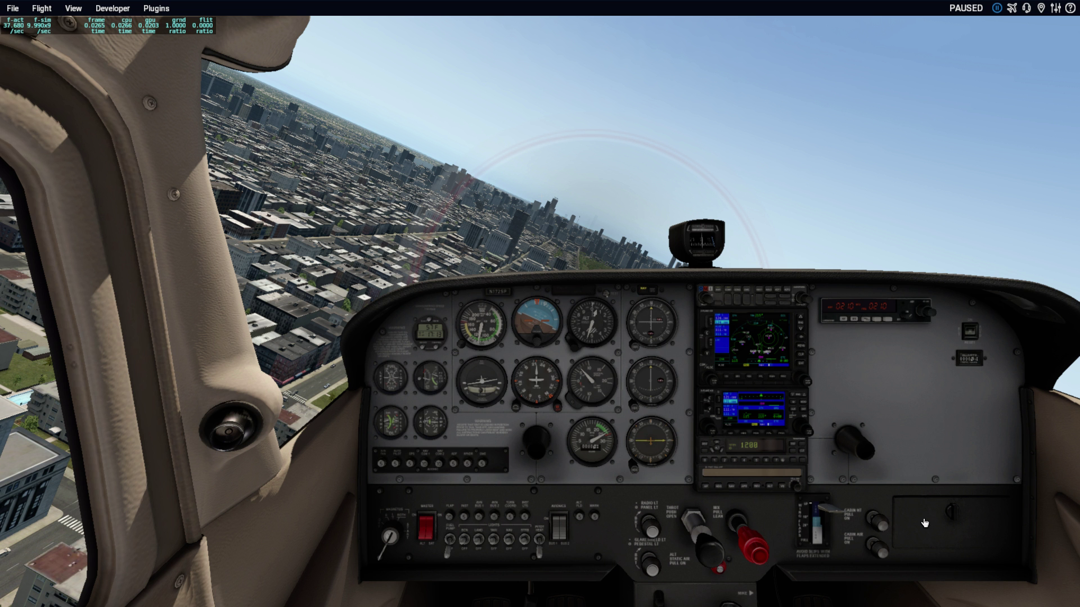
scroll(980, 275, up, 5)
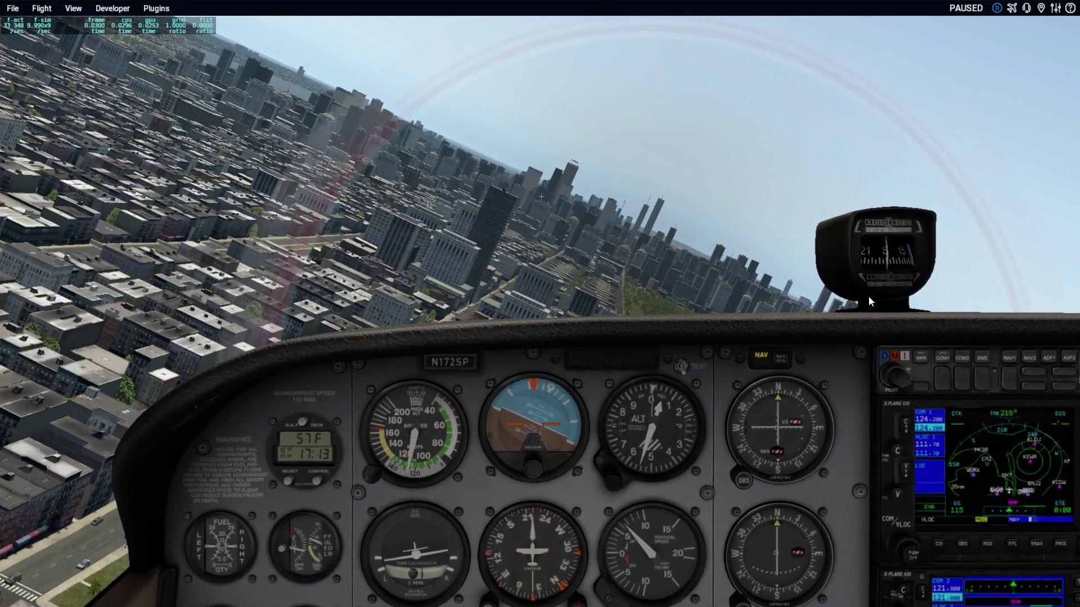
drag(868, 295, 885, 298)
scroll(895, 297, down, 3)
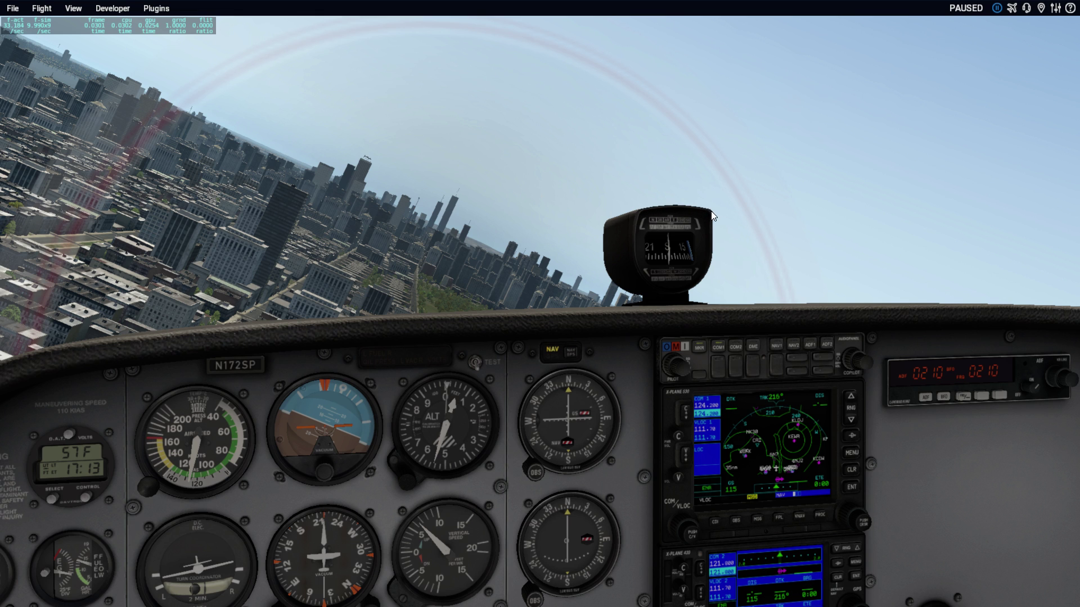
drag(545, 216, 232, 245)
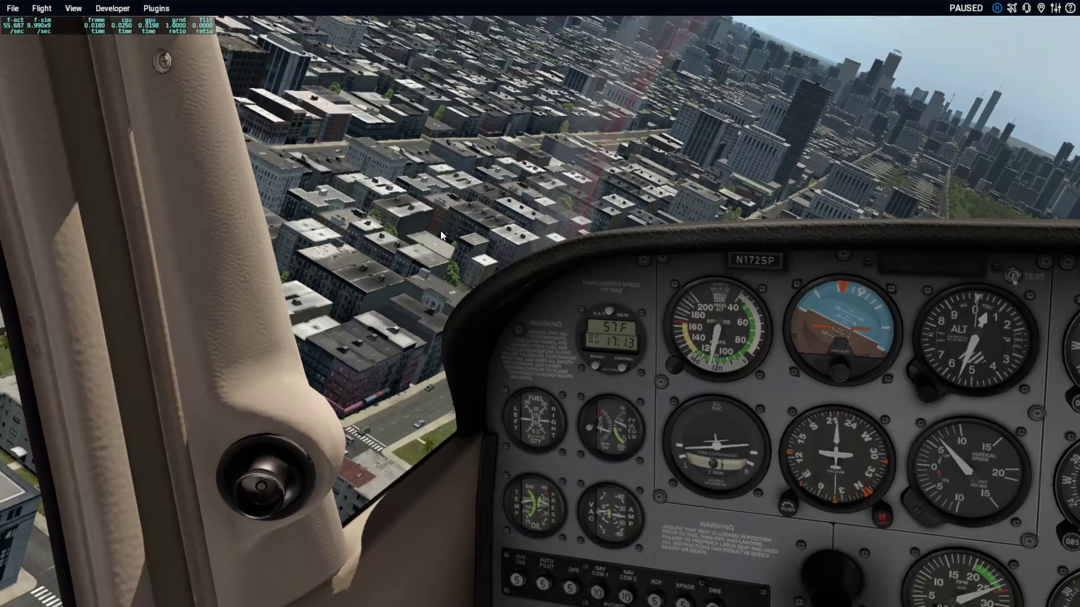
mouse_move(441, 230)
mouse_down()
mouse_move(419, 212)
mouse_move(427, 222)
mouse_up()
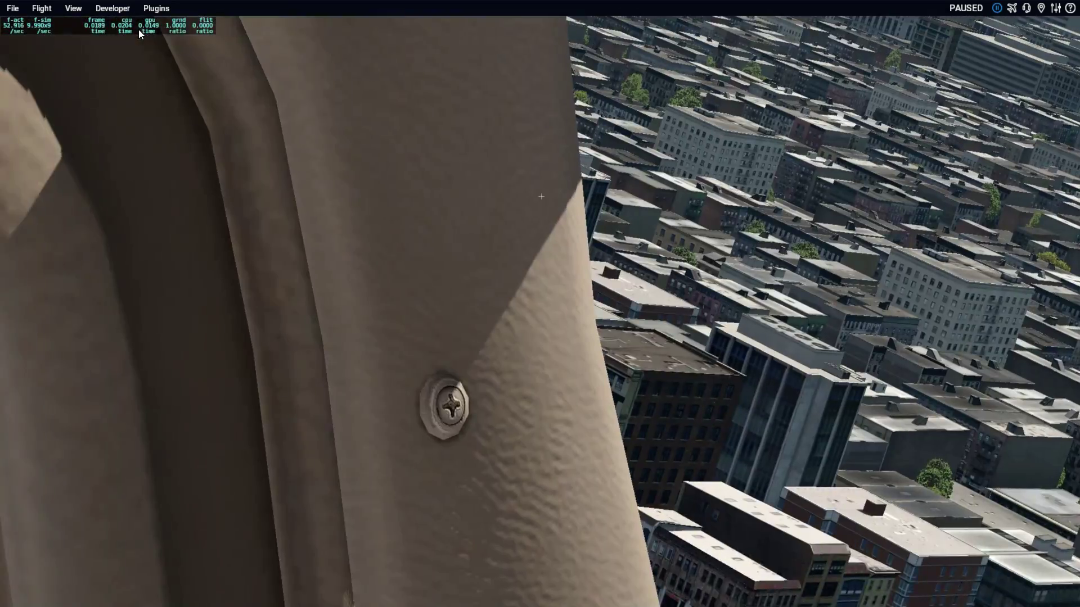
scroll(346, 433, up, 5)
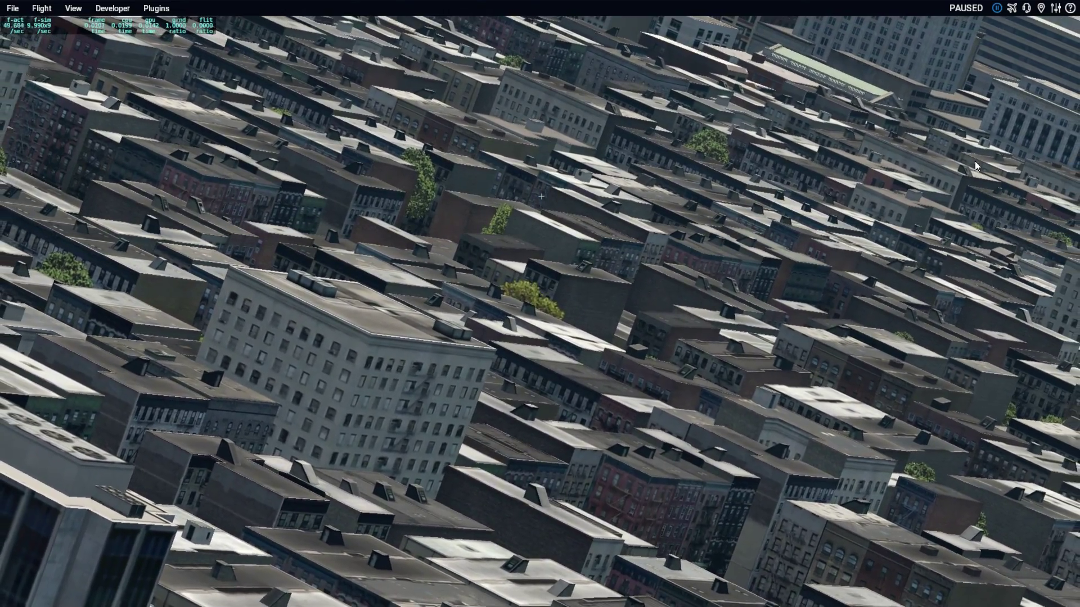
click(1056, 8)
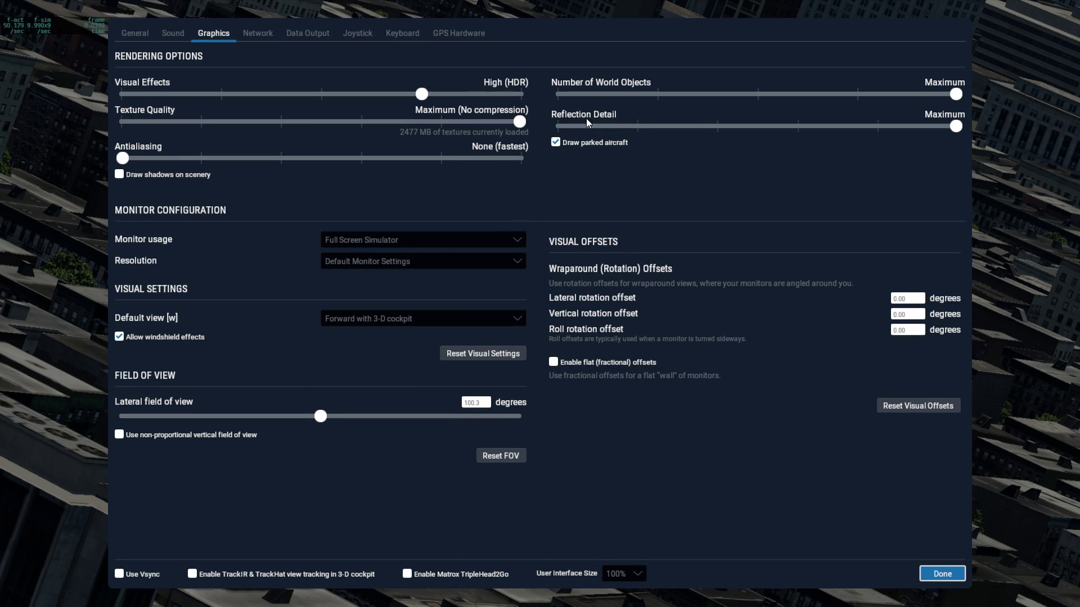
drag(128, 157, 530, 153)
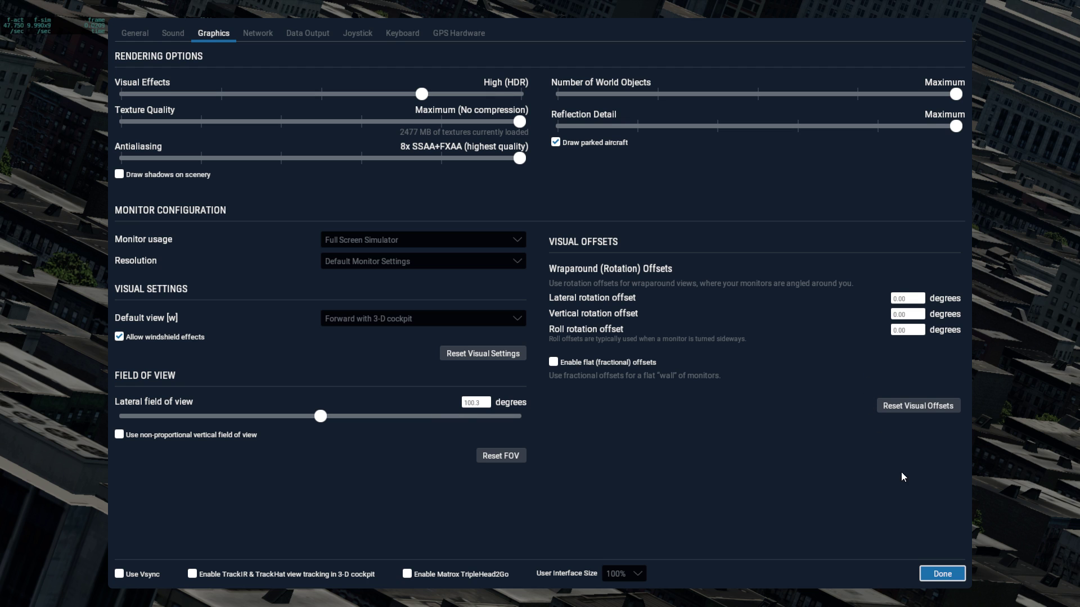
click(942, 574)
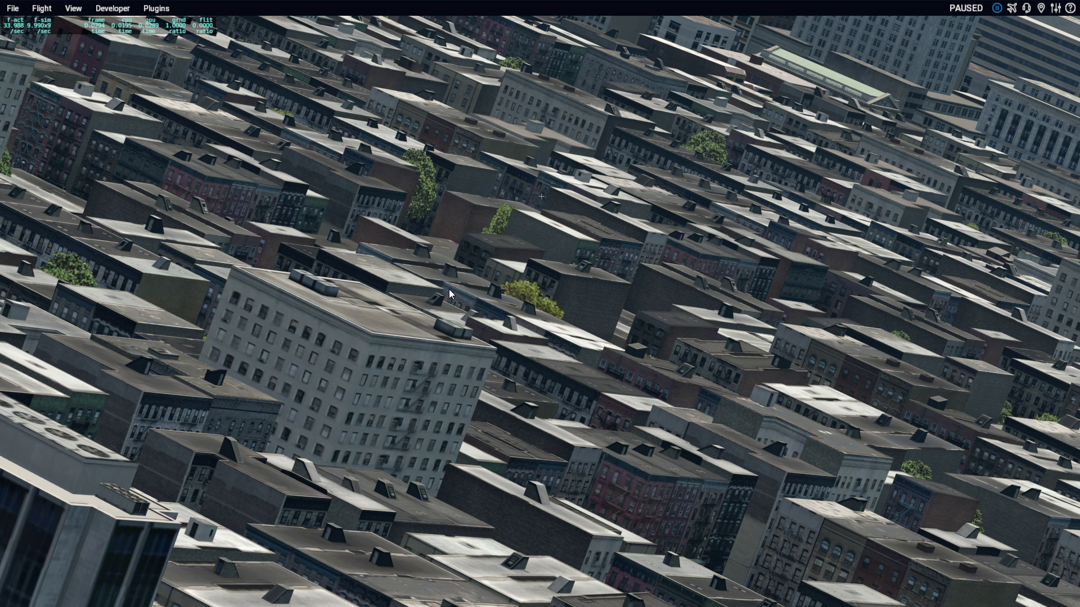
scroll(434, 331, up, 5)
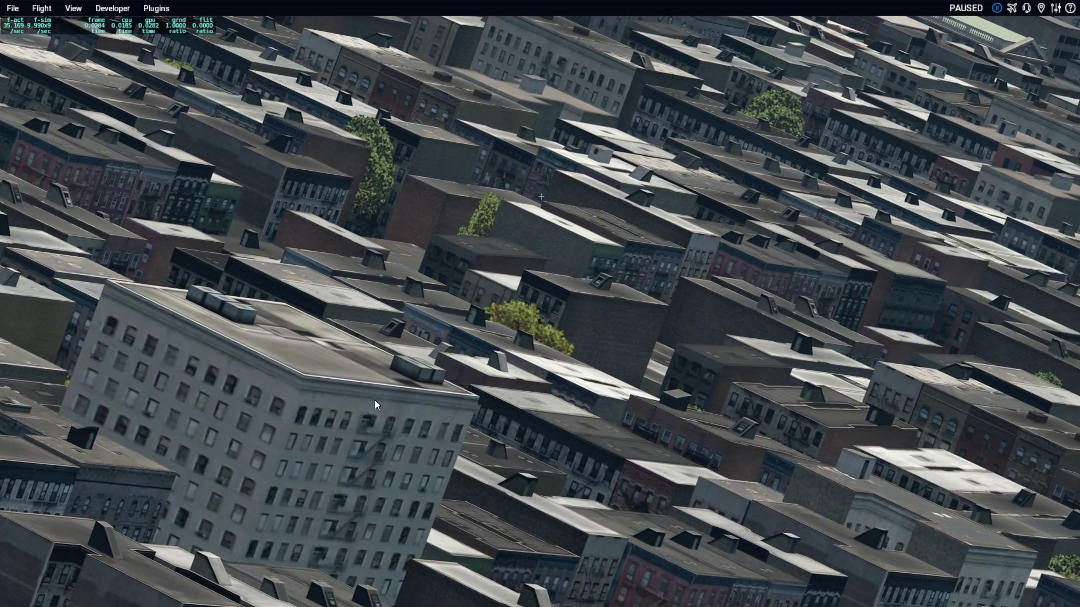
scroll(375, 400, down, 2)
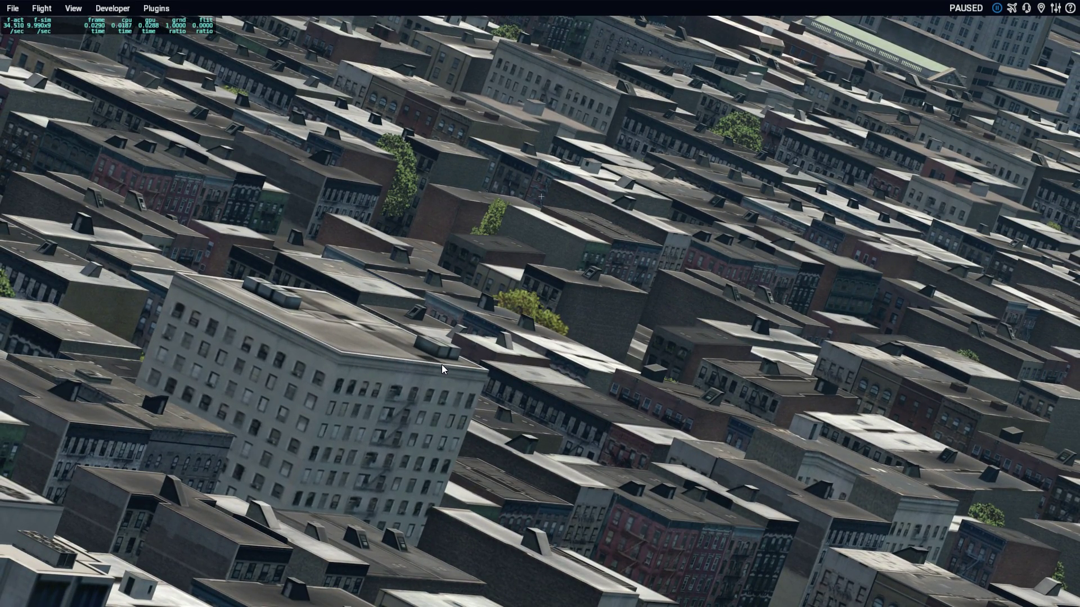
scroll(476, 360, down, 3)
scroll(477, 361, up, 4)
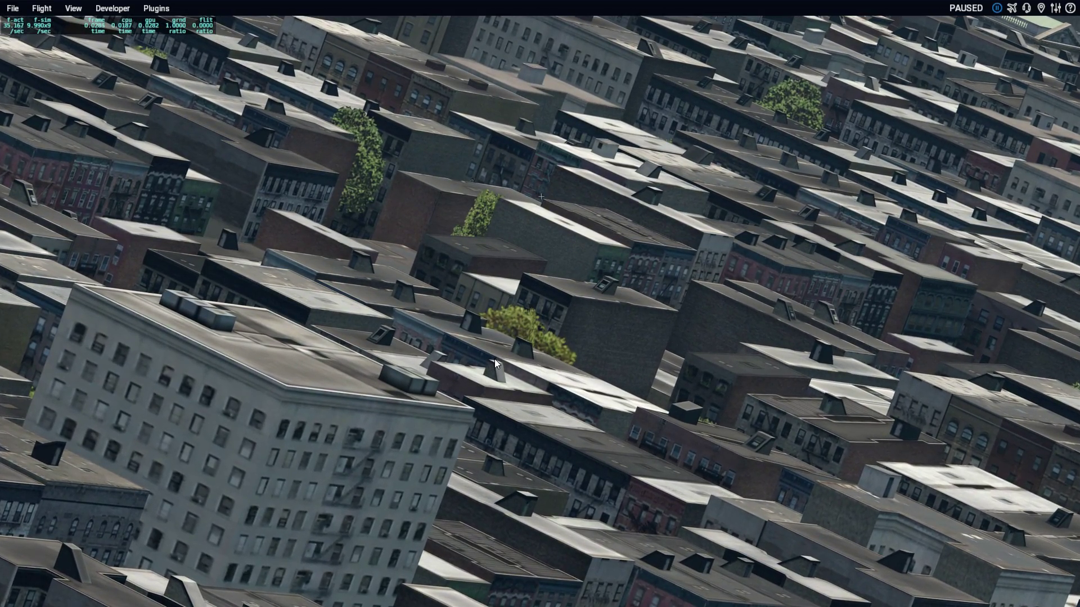
scroll(448, 409, down, 4)
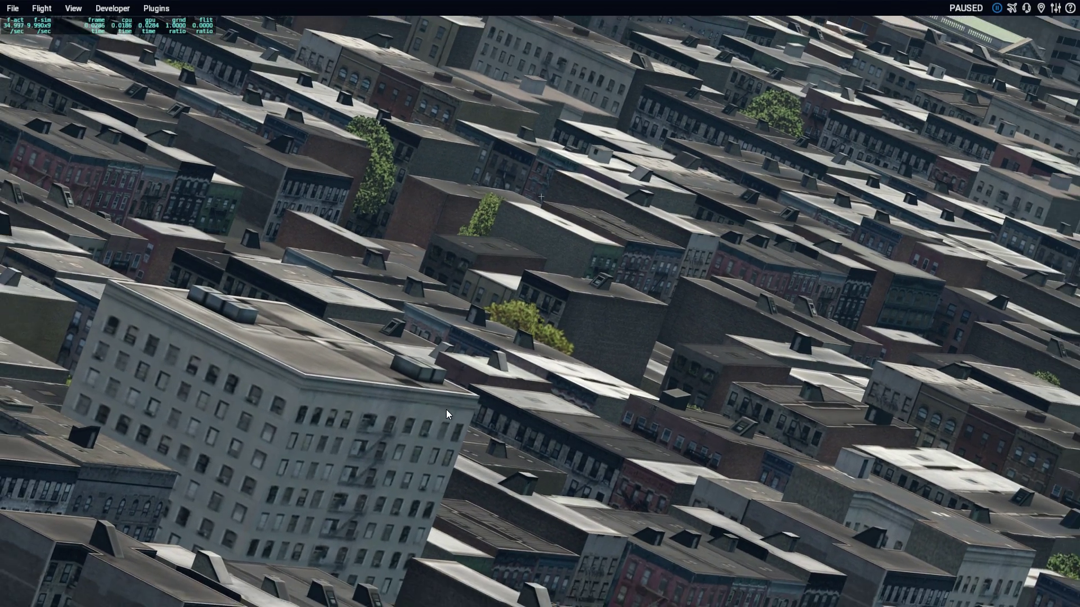
scroll(441, 401, up, 3)
scroll(445, 398, up, 3)
scroll(446, 393, down, 5)
scroll(439, 390, up, 2)
scroll(427, 357, up, 3)
scroll(431, 357, down, 1)
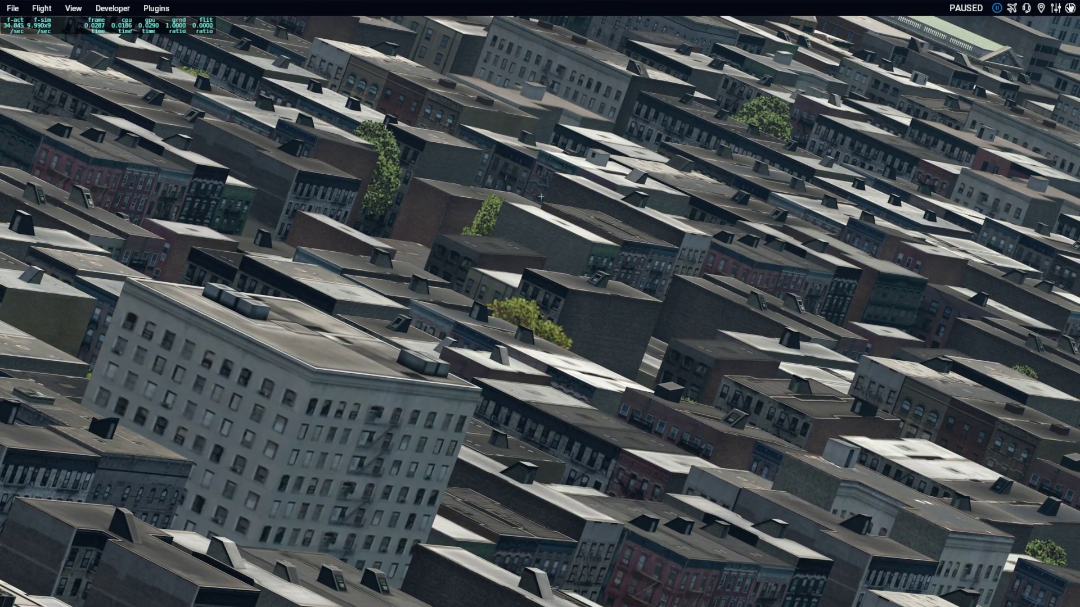
click(1056, 9)
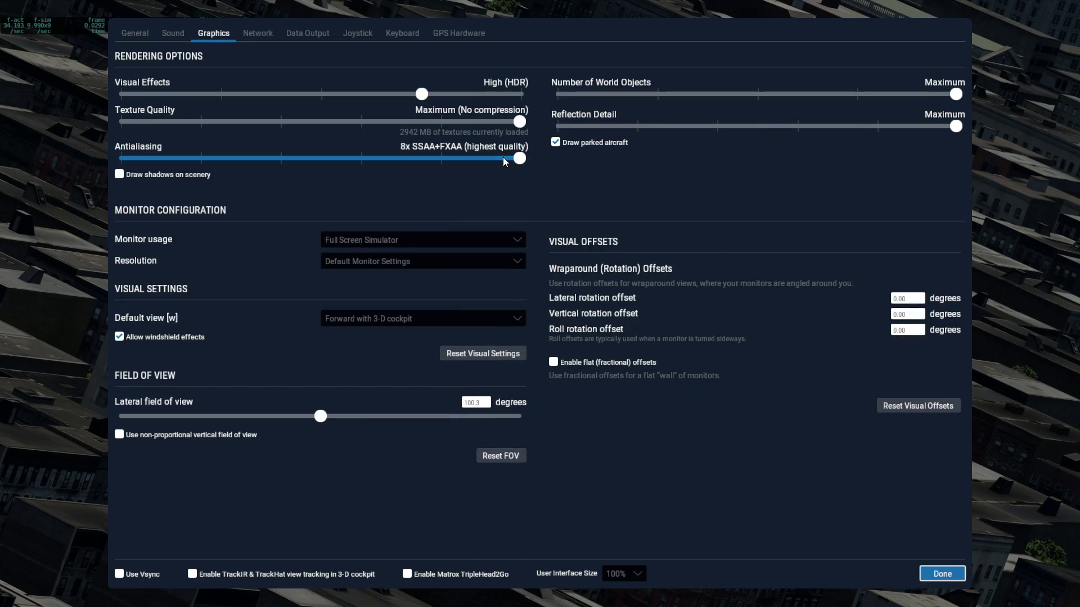
drag(516, 158, 95, 170)
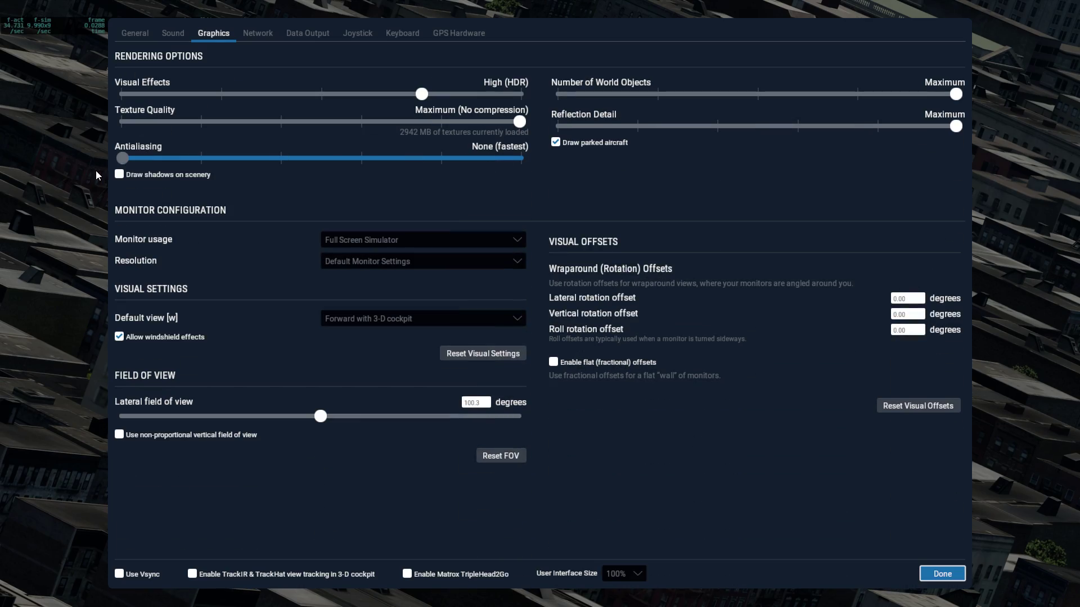
click(949, 573)
scroll(626, 415, up, 5)
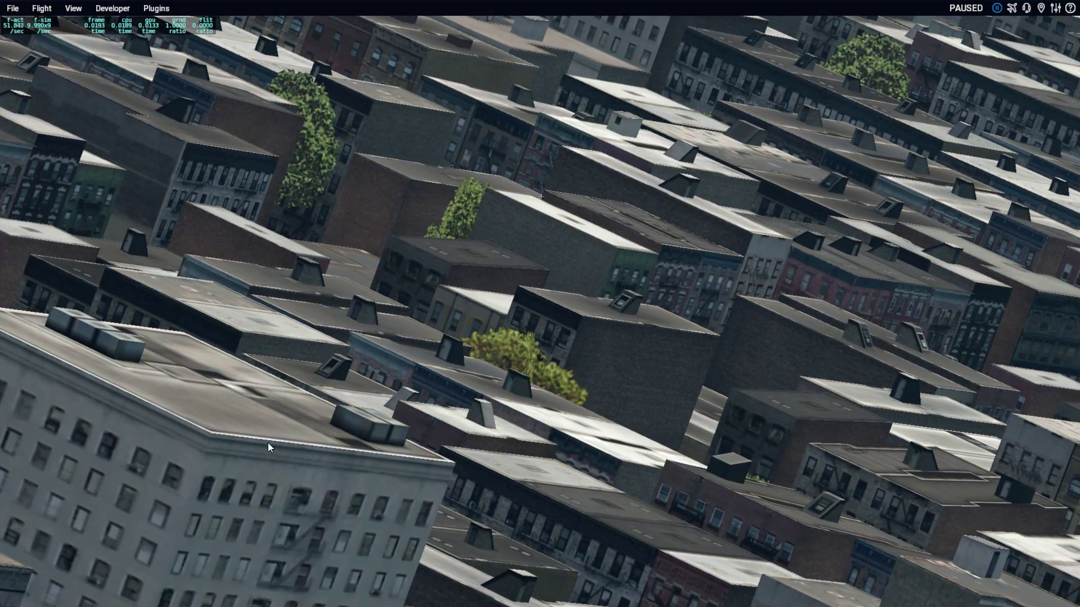
scroll(329, 451, down, 6)
- Return to the inside-cockpit view and aim it up and left toward the city
key(shift+9)
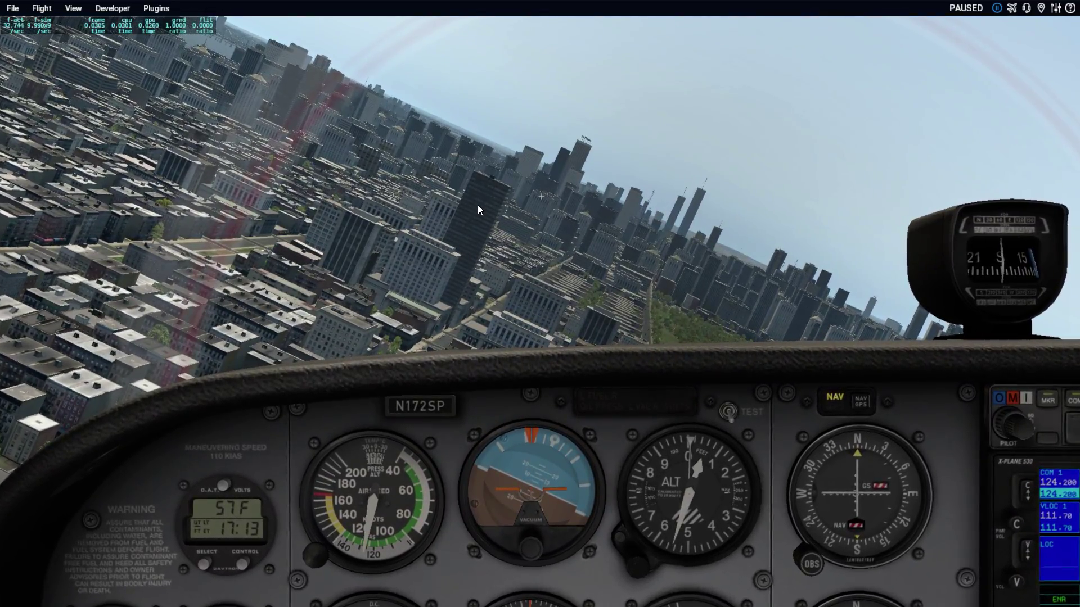
scroll(478, 204, up, 7)
scroll(506, 227, down, 3)
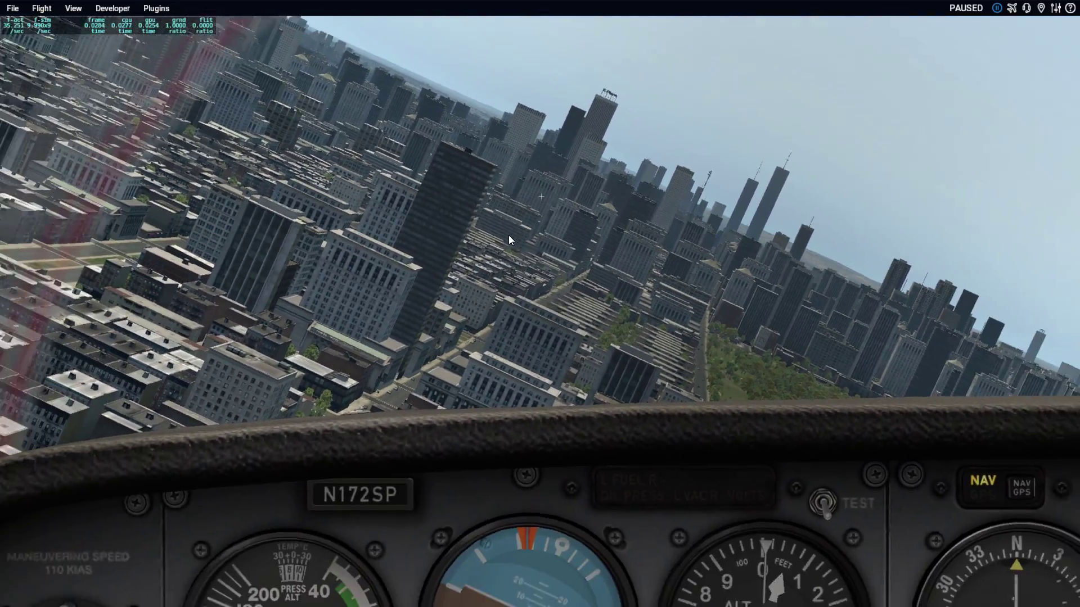
scroll(508, 235, down, 5)
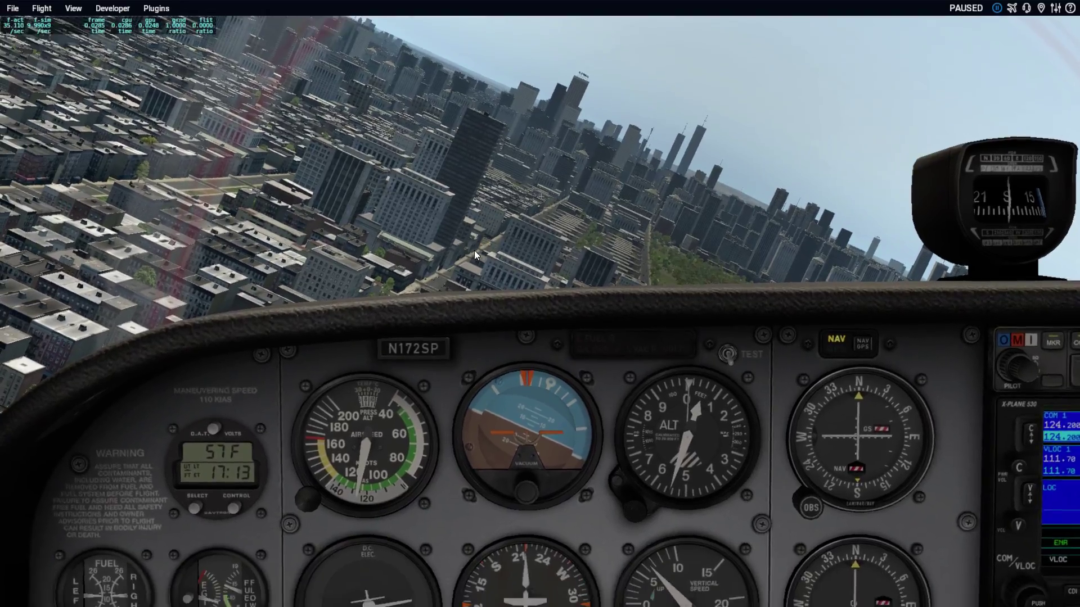
drag(475, 252, 464, 224)
scroll(477, 253, up, 5)
scroll(478, 254, down, 4)
scroll(492, 268, up, 4)
scroll(508, 271, down, 4)
scroll(517, 286, up, 2)
scroll(526, 290, up, 2)
scroll(531, 297, down, 4)
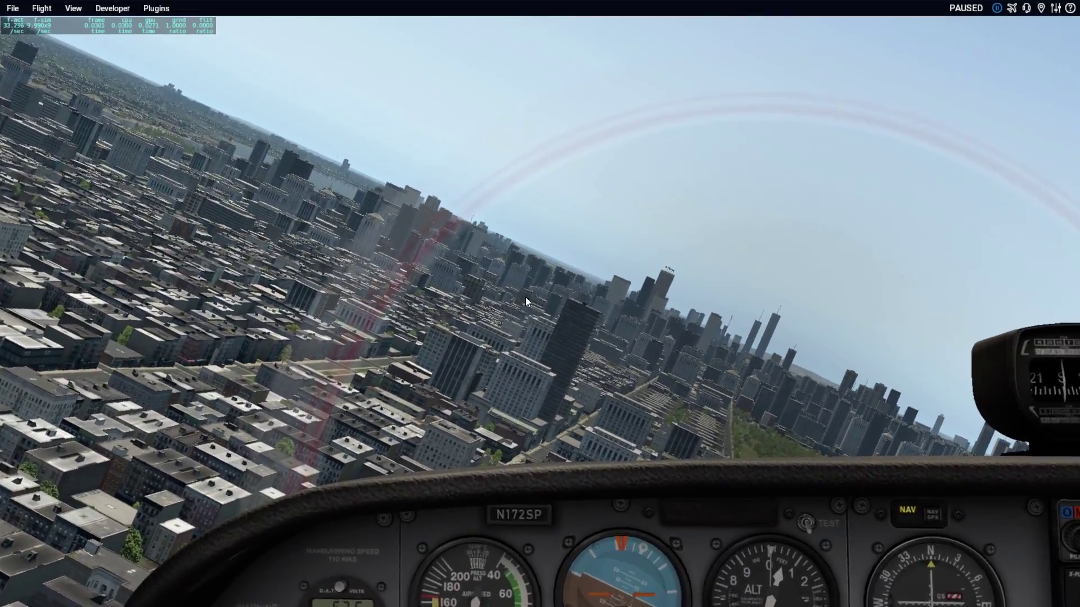
scroll(528, 302, up, 4)
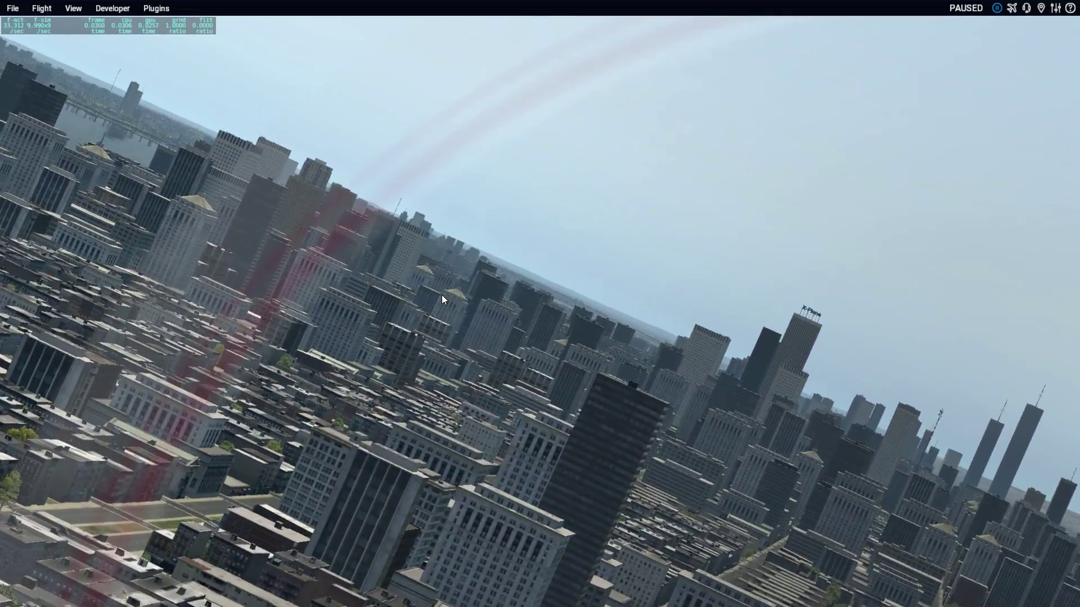
scroll(443, 300, down, 4)
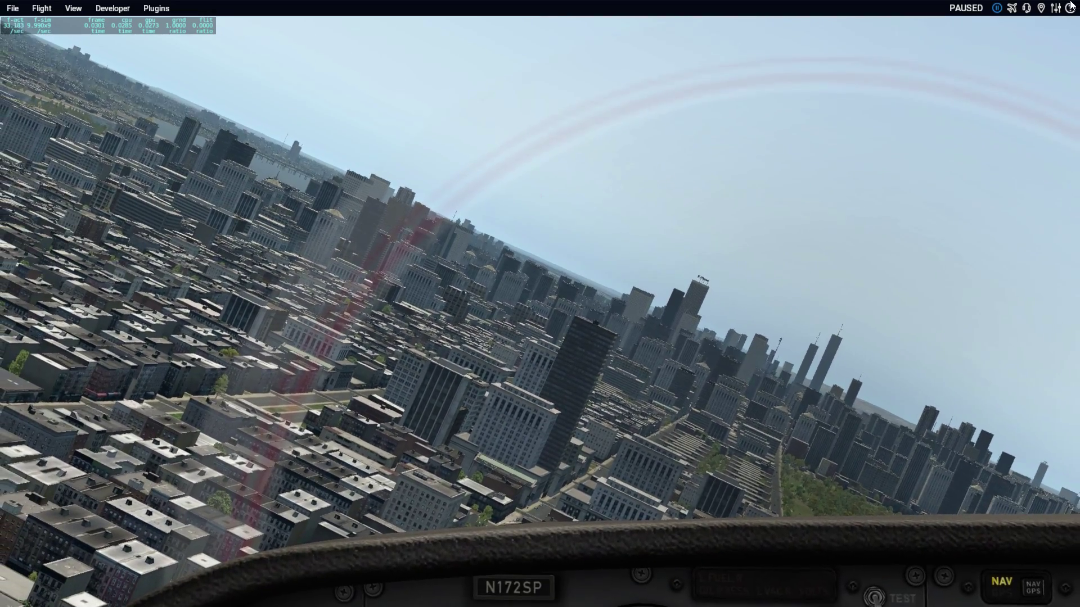
- Raise antialiasing to 8x SSAA+FXAA and view the city with it
click(1071, 7)
drag(123, 158, 556, 157)
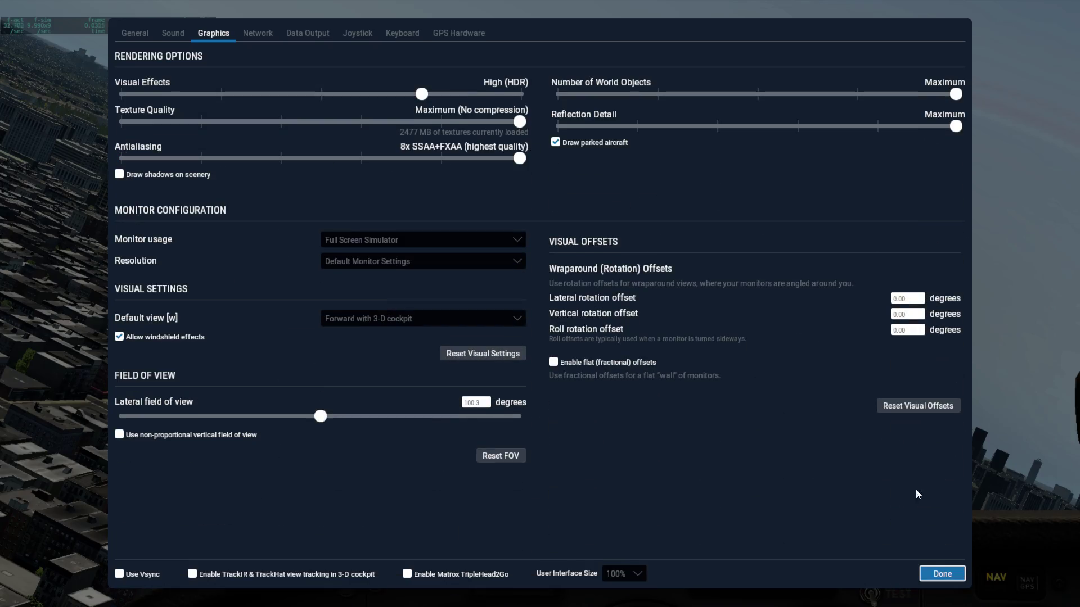
click(942, 573)
scroll(517, 391, up, 5)
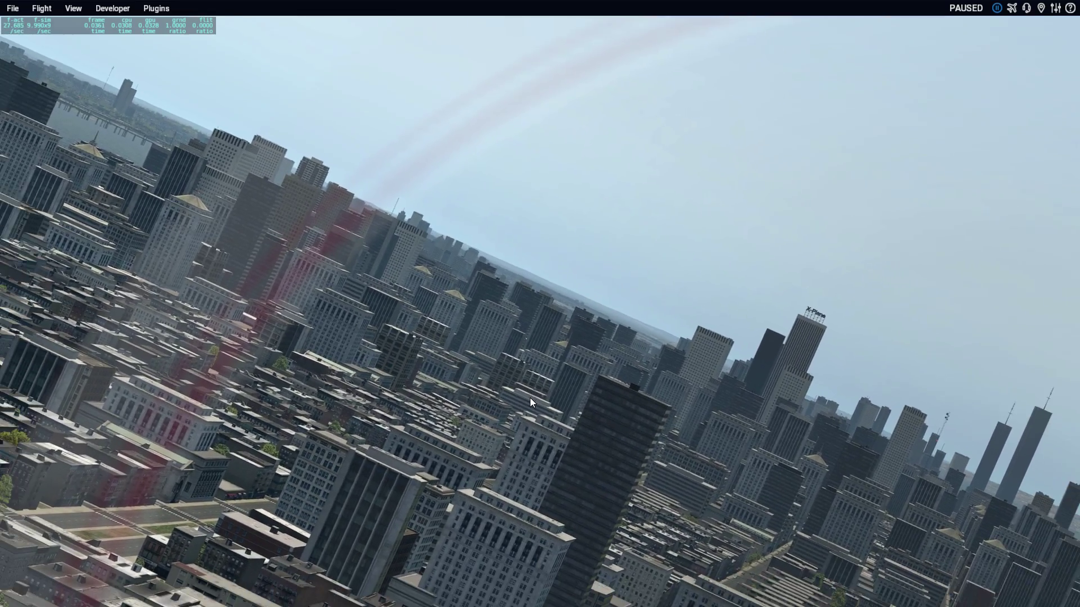
scroll(530, 398, down, 5)
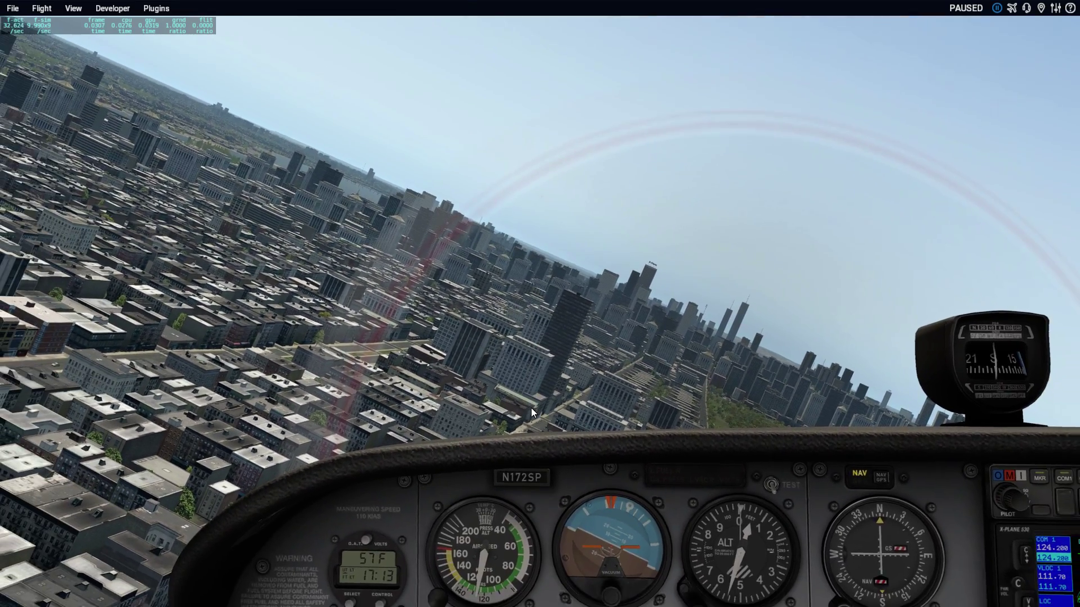
- Turn antialiasing back down to None and return to the flight
click(1056, 8)
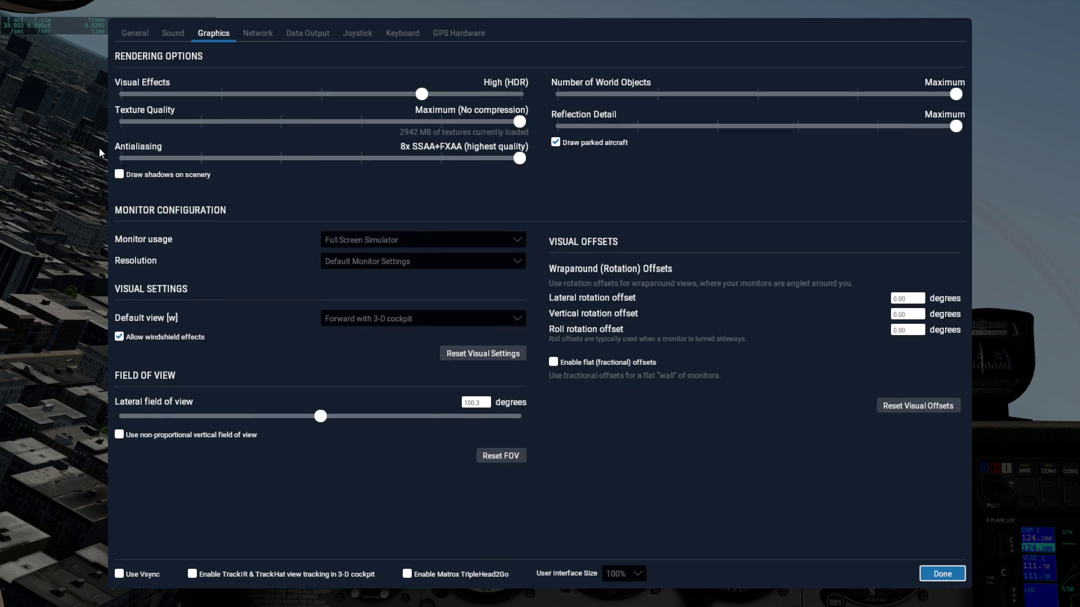
click(129, 159)
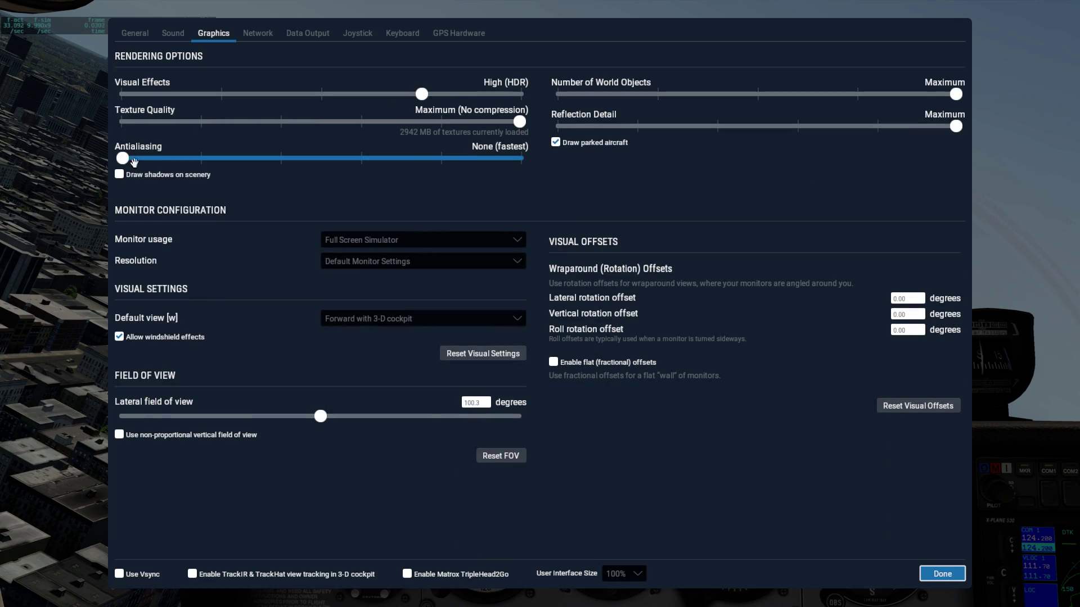
click(943, 574)
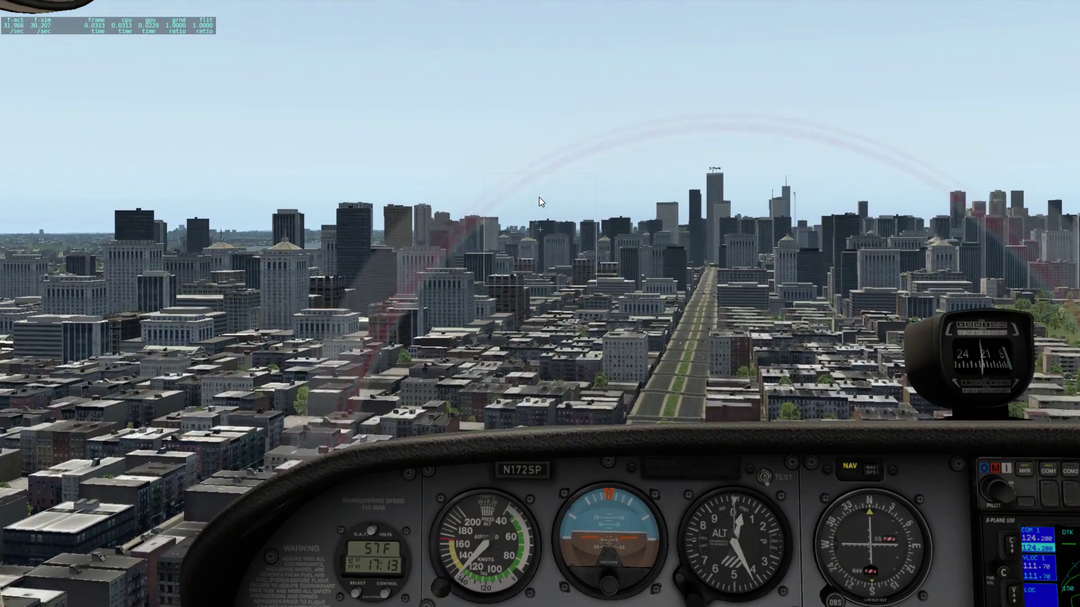
- Pause the simulator and briefly open and close the graphics settings
key(p)
click(1056, 8)
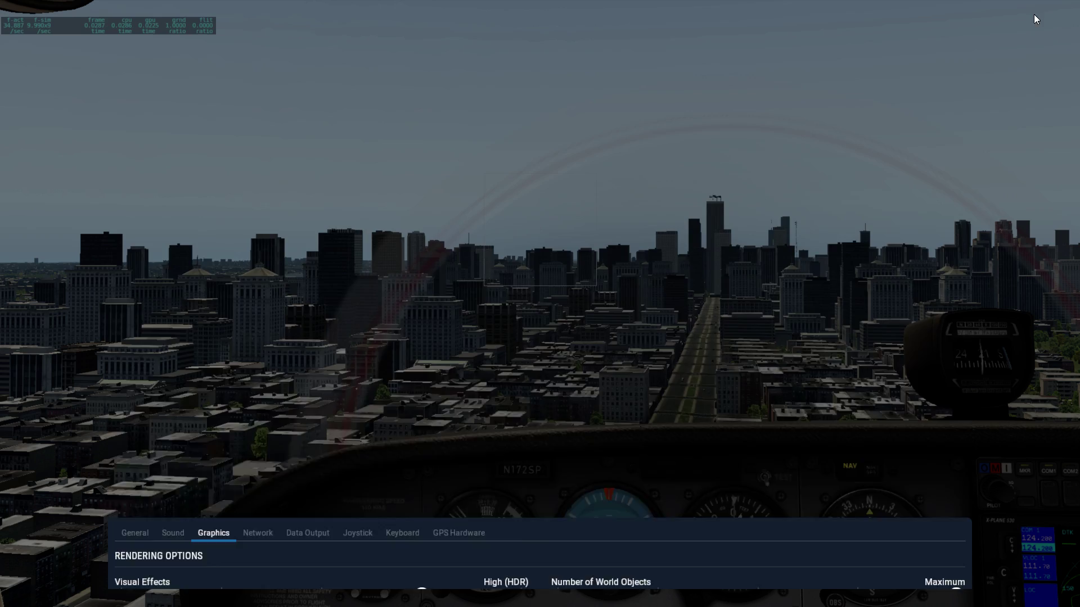
key(Return)
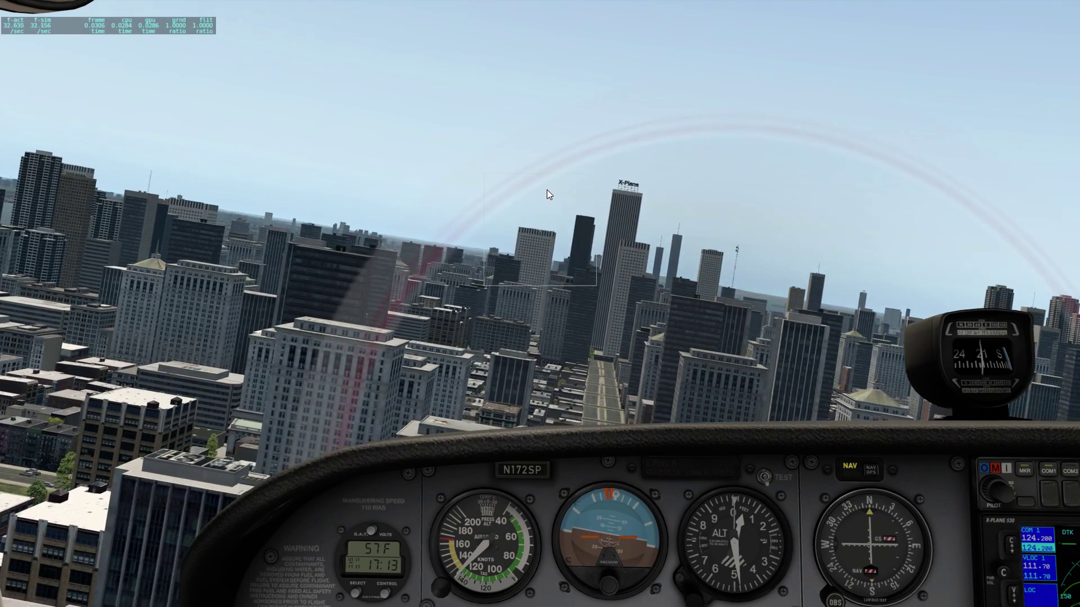
- Set antialiasing to None (fastest), then unpause and bank the Cessna over the city
key(p)
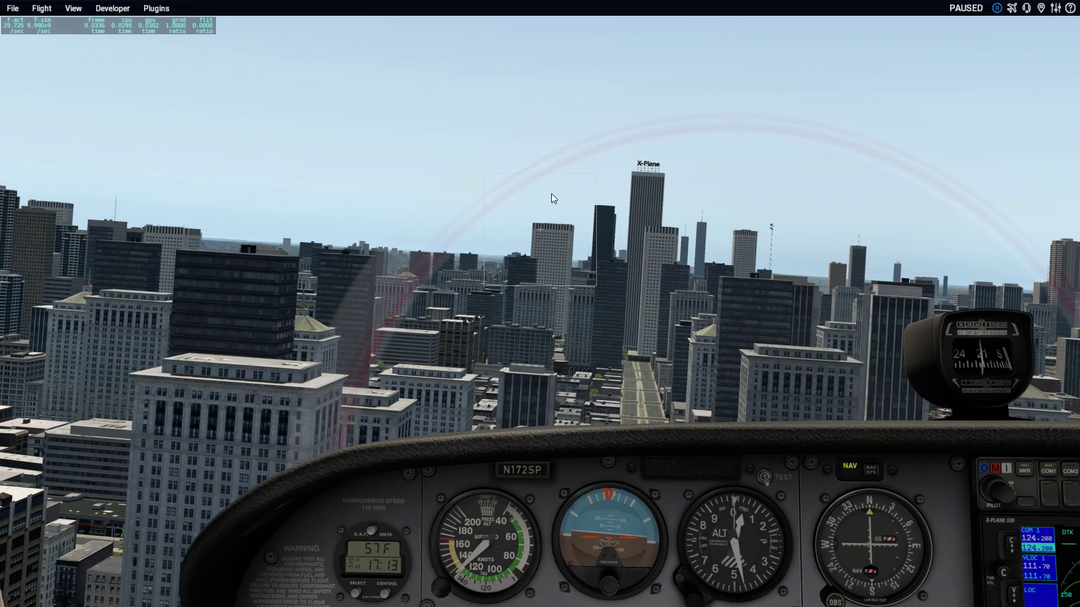
click(1056, 8)
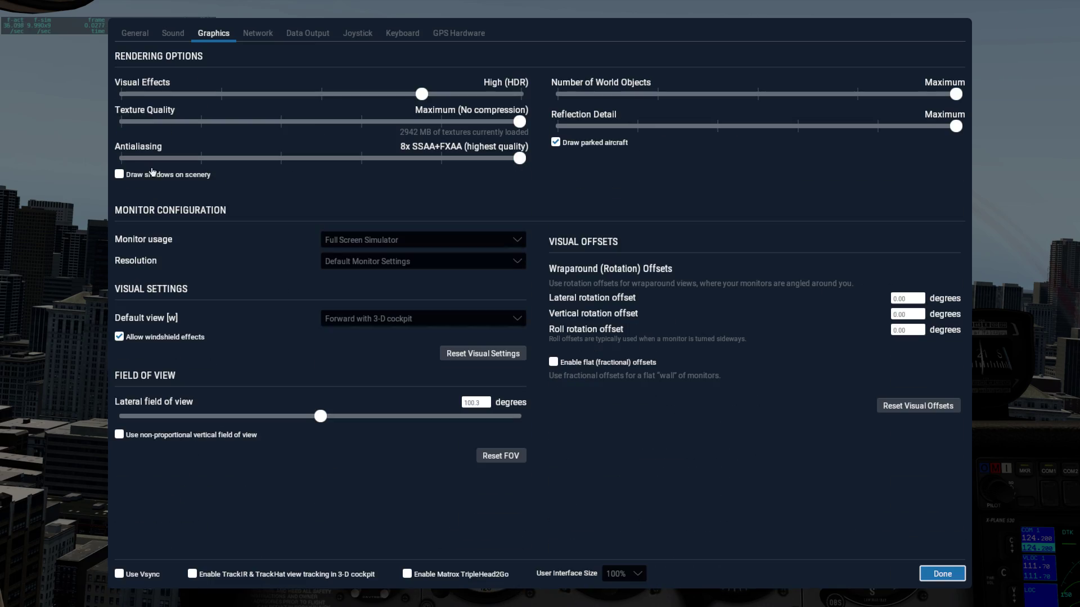
click(124, 160)
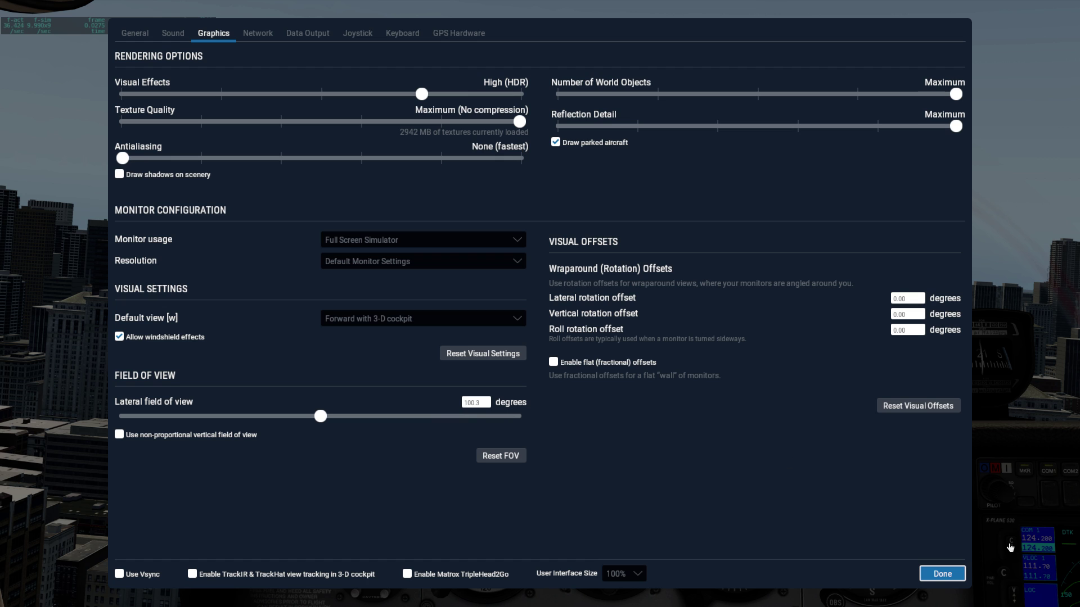
click(930, 573)
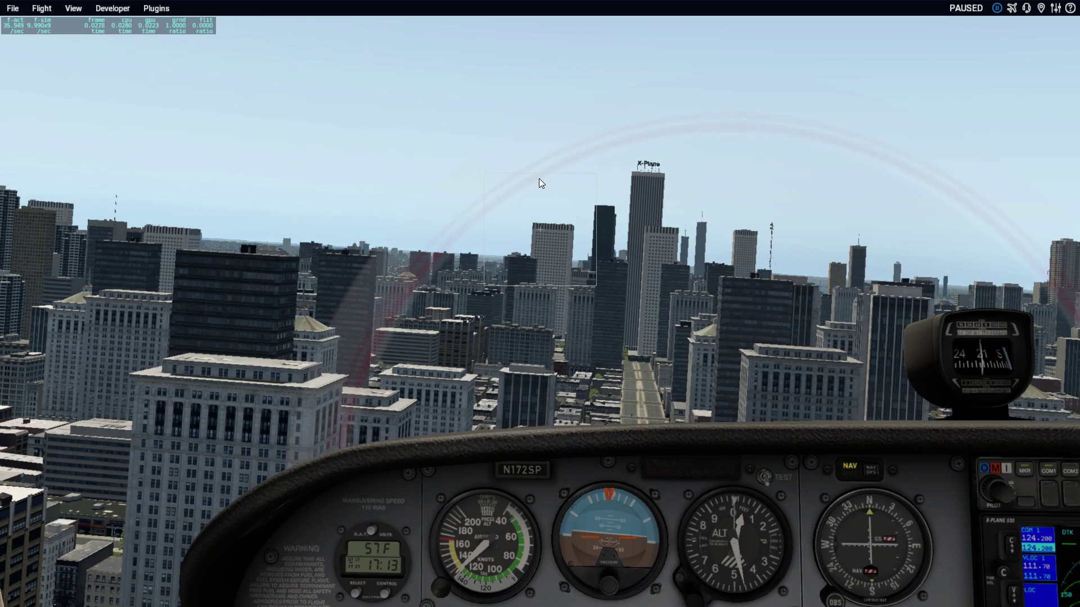
key(p)
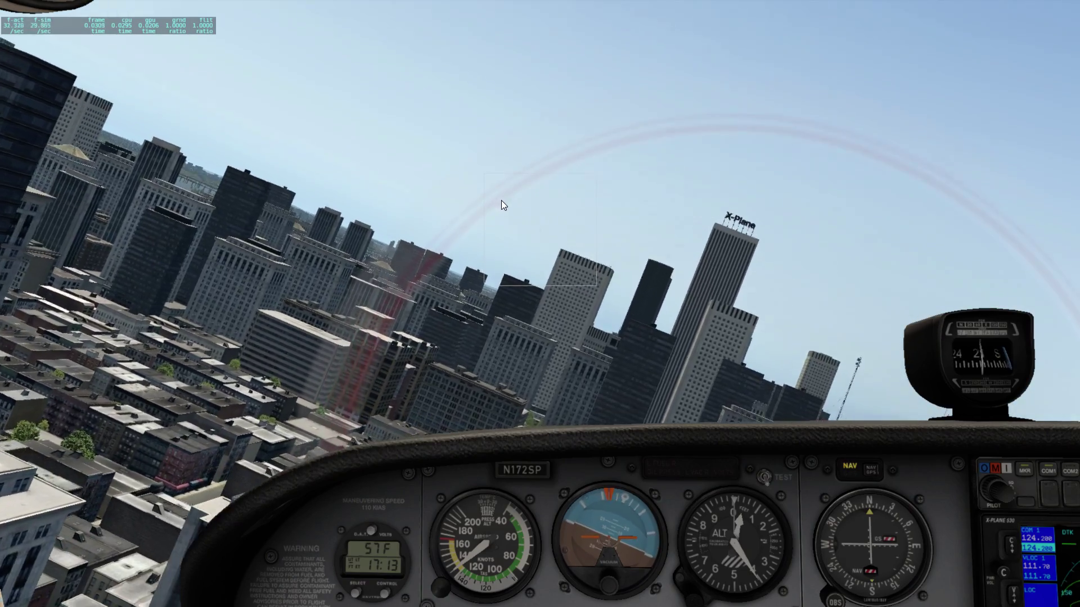
drag(501, 200, 542, 197)
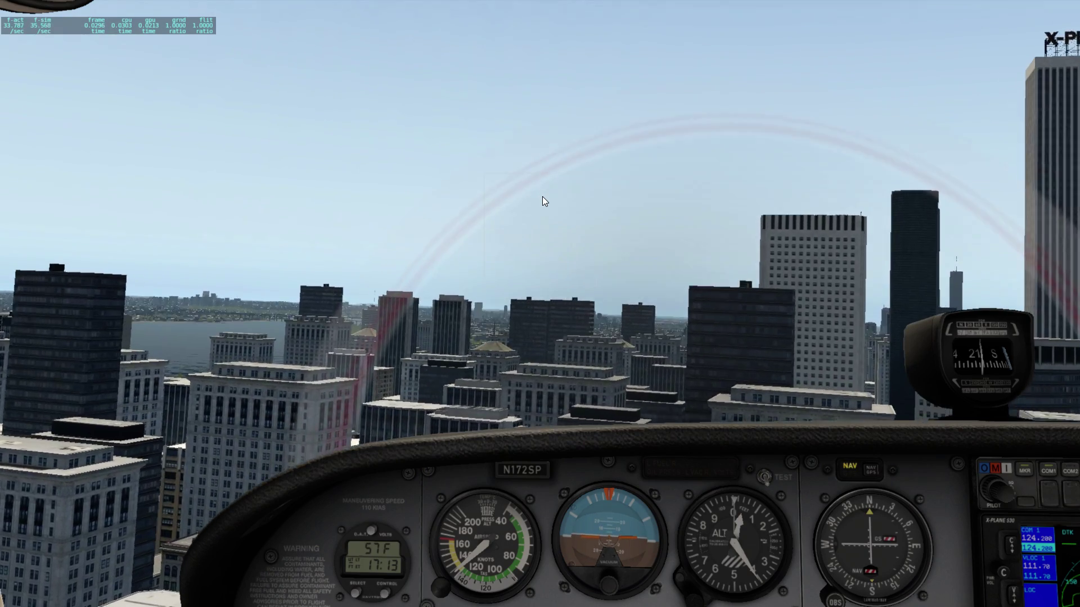
- Try 2x SSAA+FXAA and FXAA, settling antialiasing on 2x SSAA+FXAA before resuming the flight
click(543, 191)
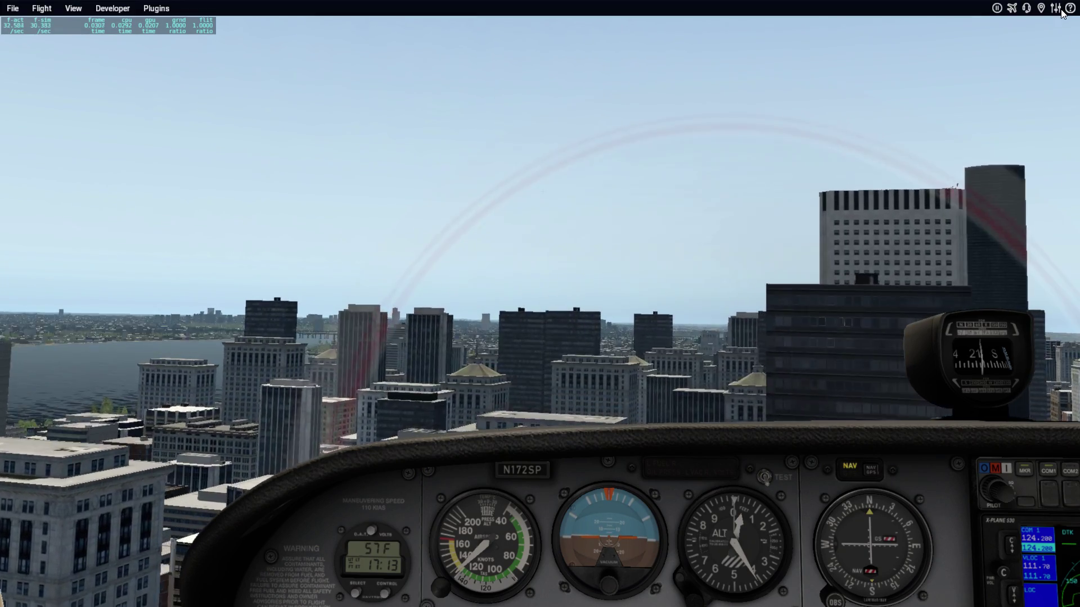
click(1059, 9)
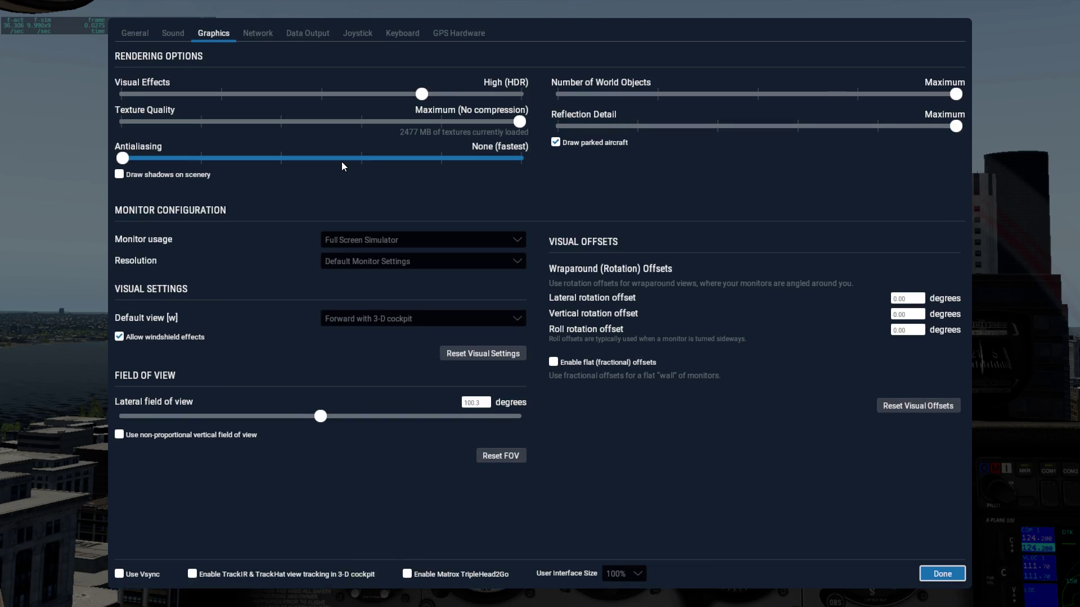
click(322, 158)
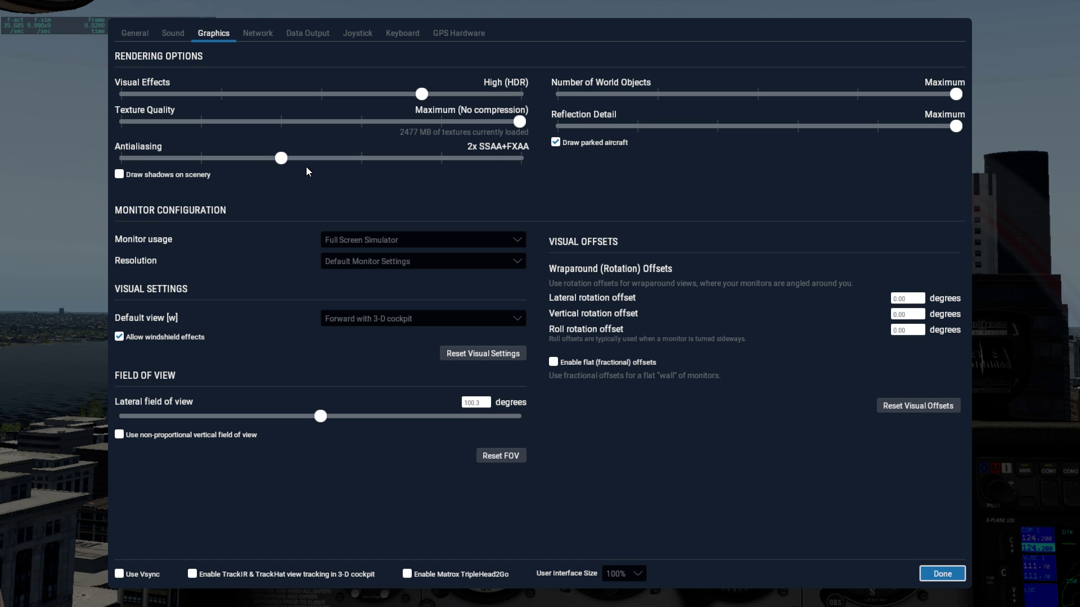
click(234, 158)
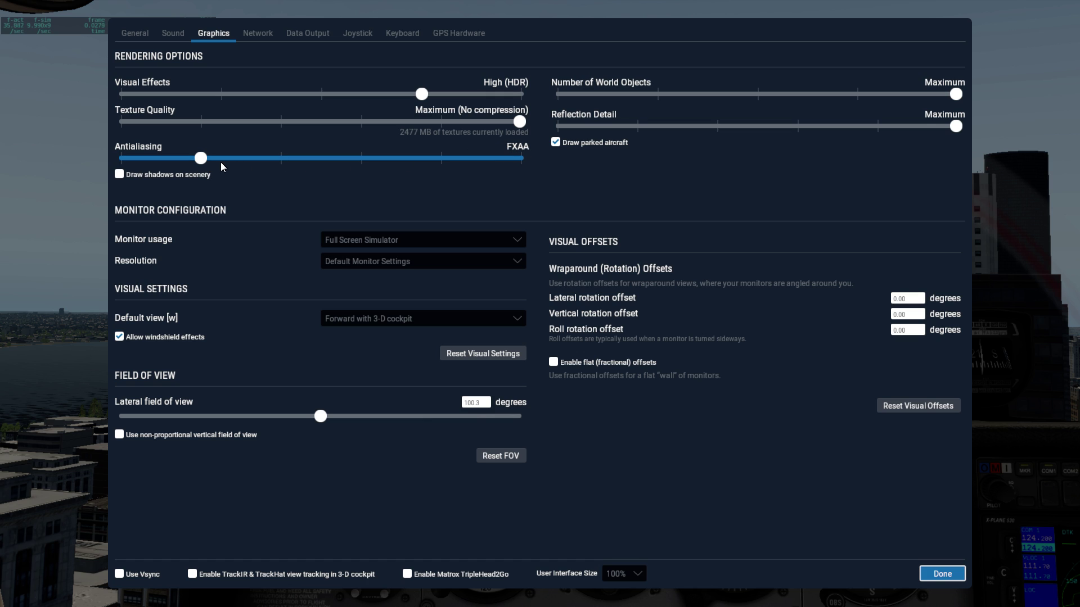
click(282, 160)
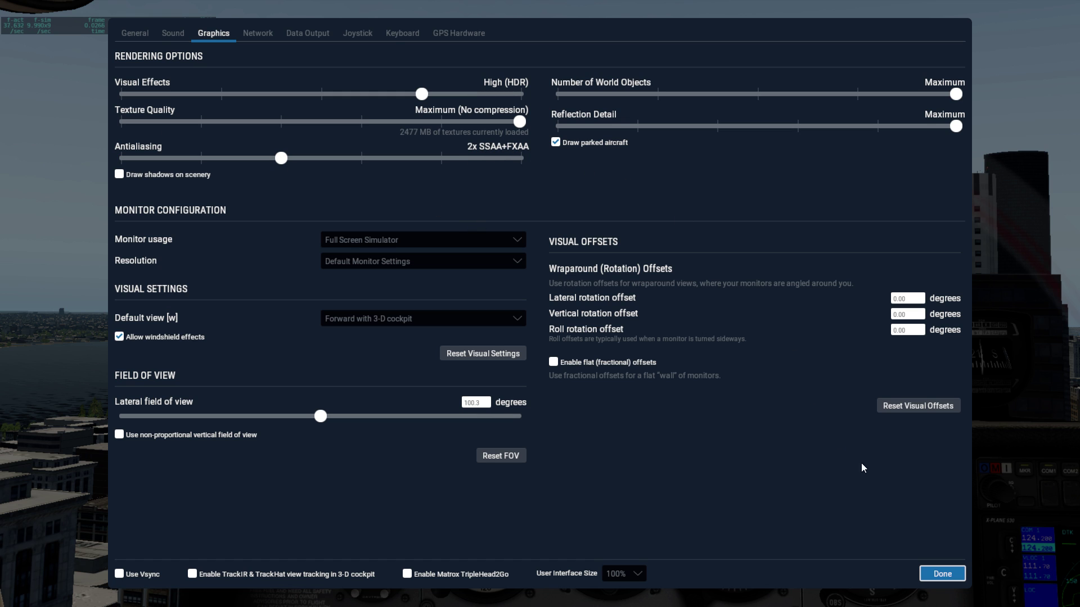
click(942, 574)
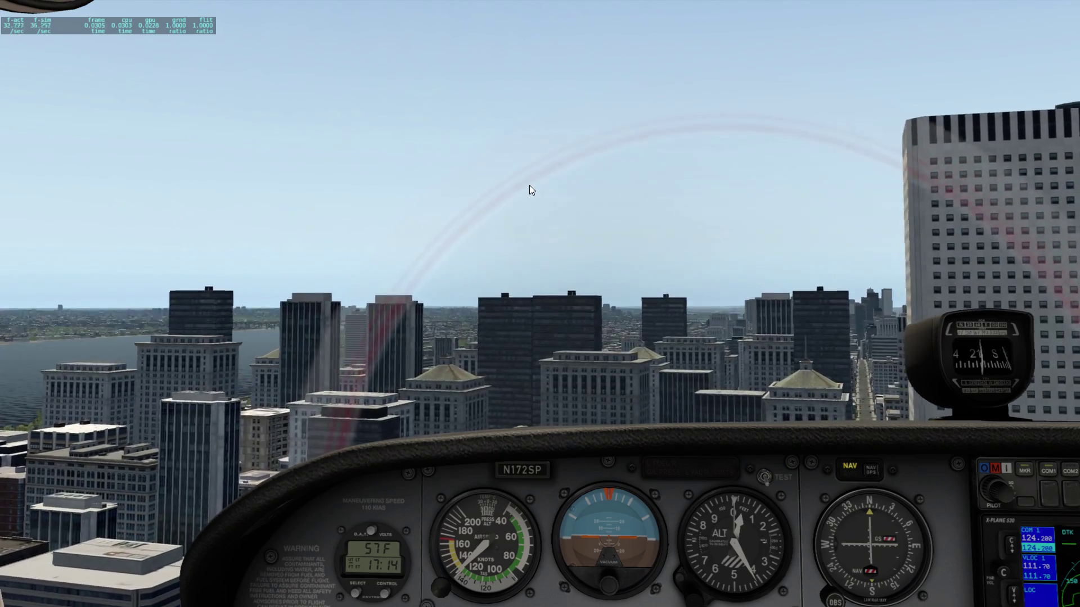